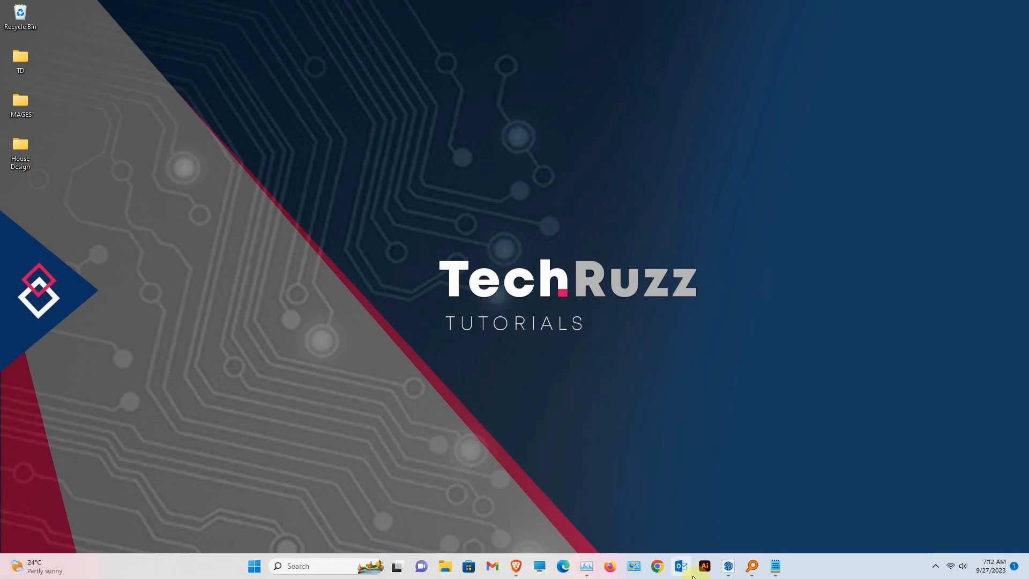
Switch to SketchUp and enable the Large Tool Set.
click(730, 569)
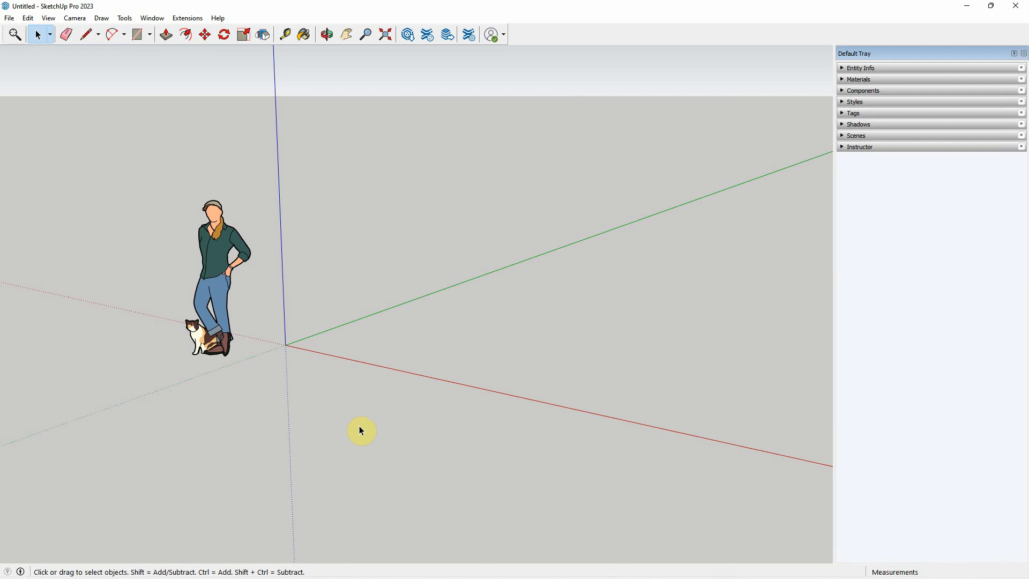
right_click(560, 34)
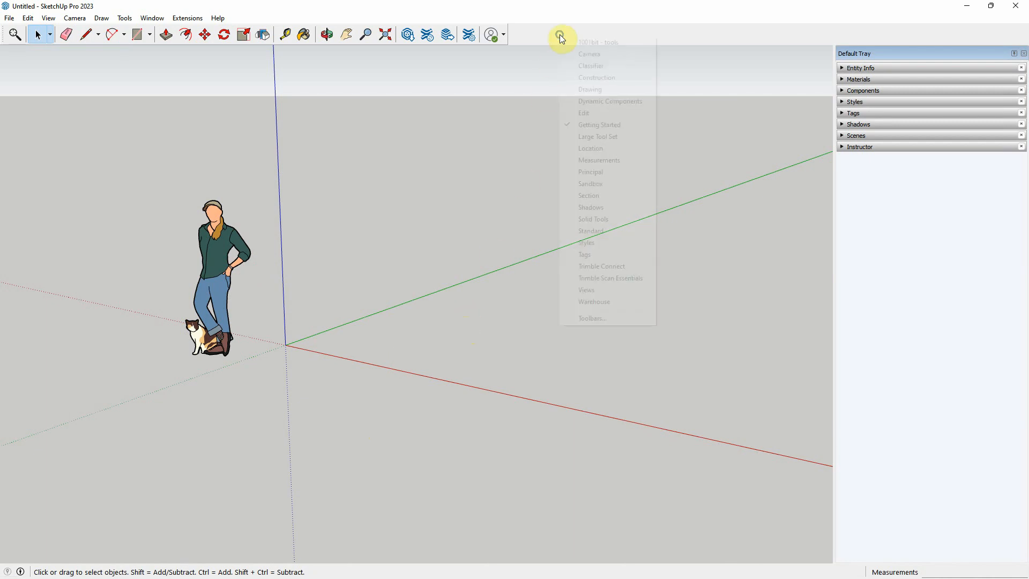
click(591, 141)
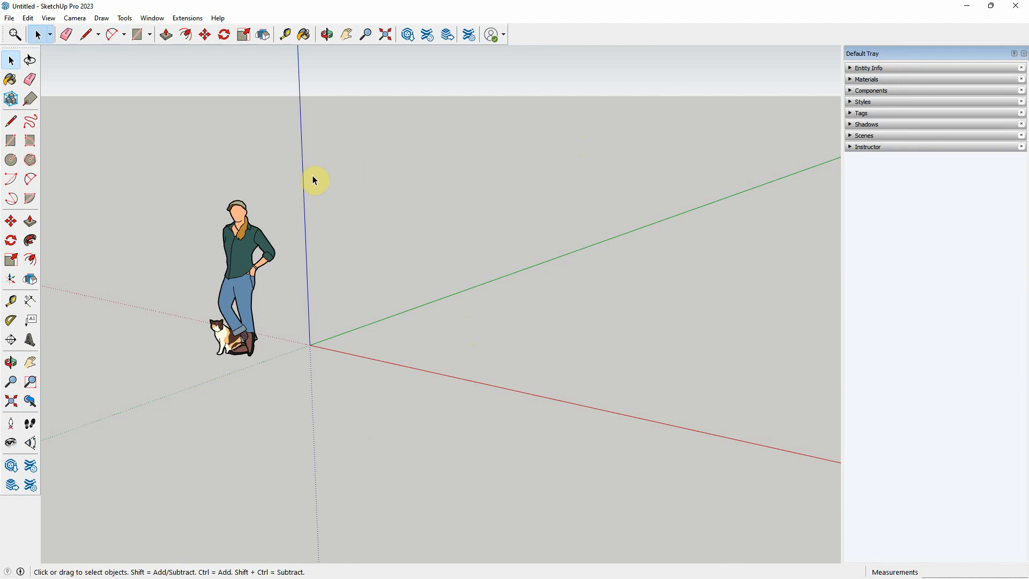
Erase the default human figure with the cat from the model.
drag(187, 243, 281, 368)
right_click(238, 245)
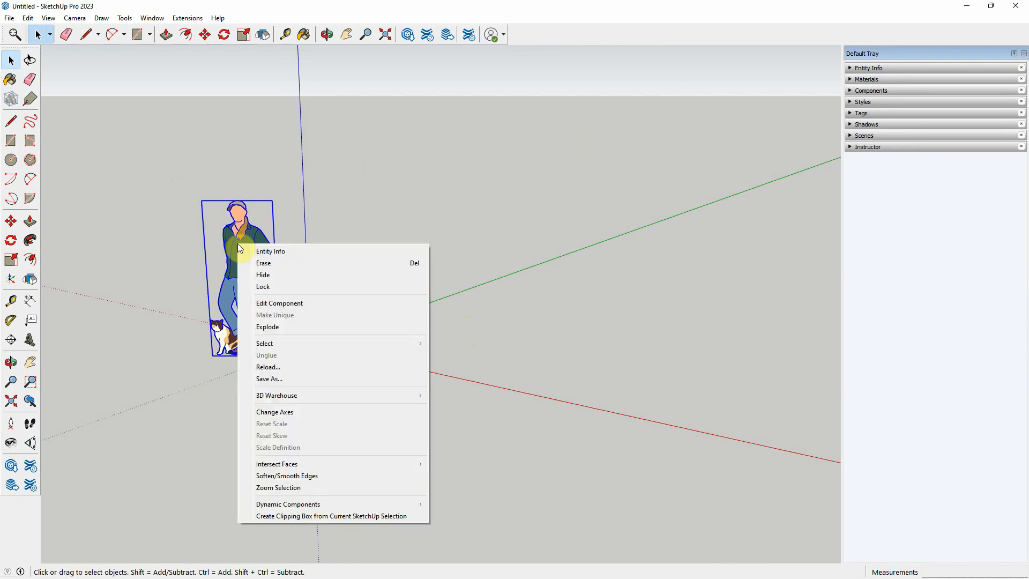
click(271, 263)
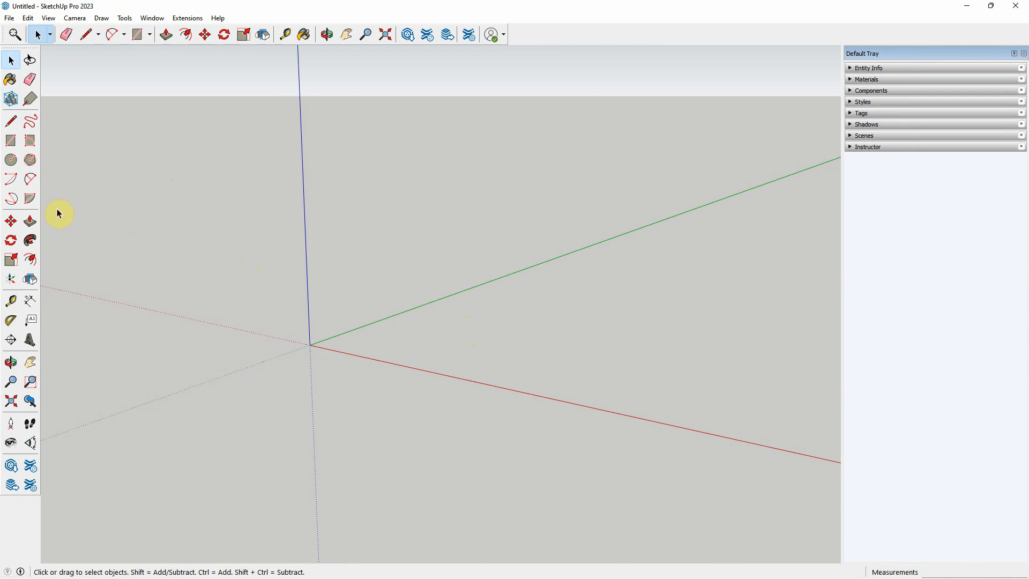
Draw a ground-plane rectangle of about 1.34 m by 1.55 m starting at the origin.
click(11, 140)
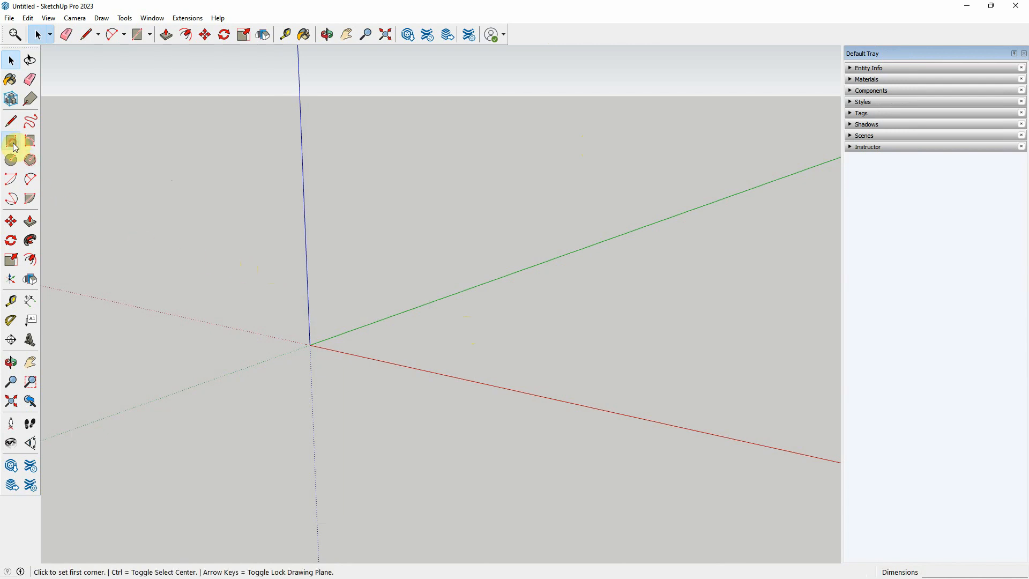
click(311, 347)
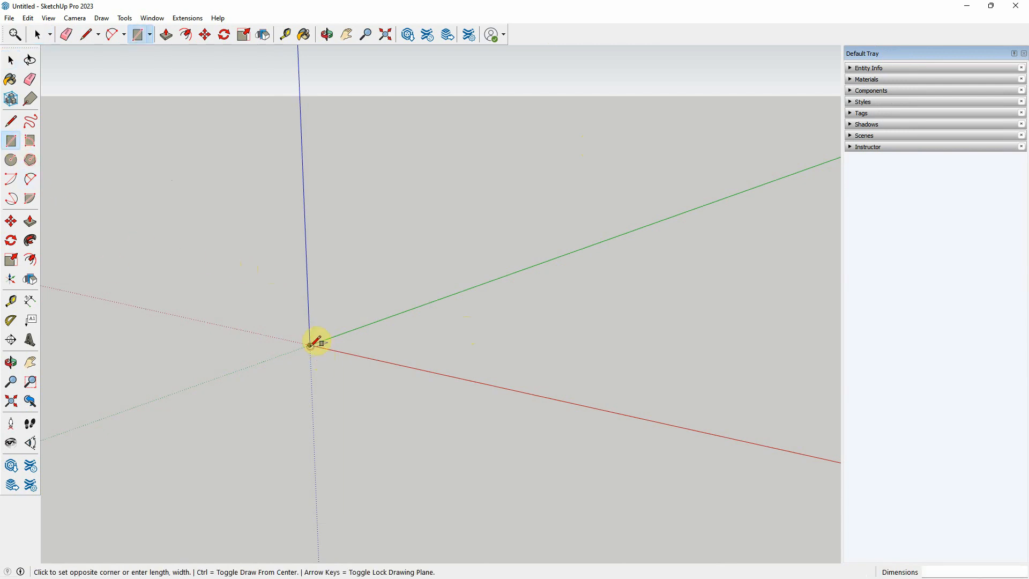
click(487, 331)
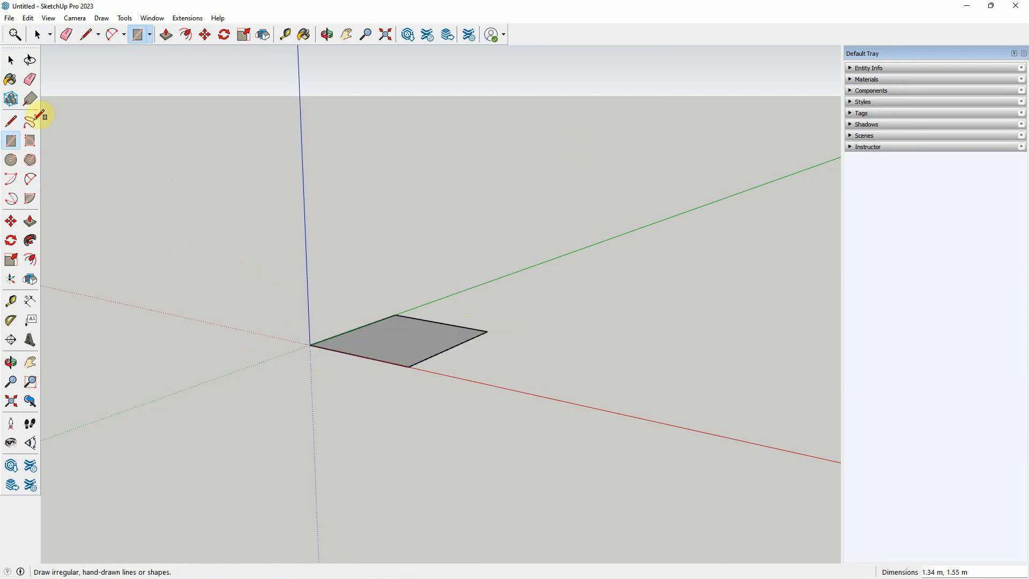
click(11, 63)
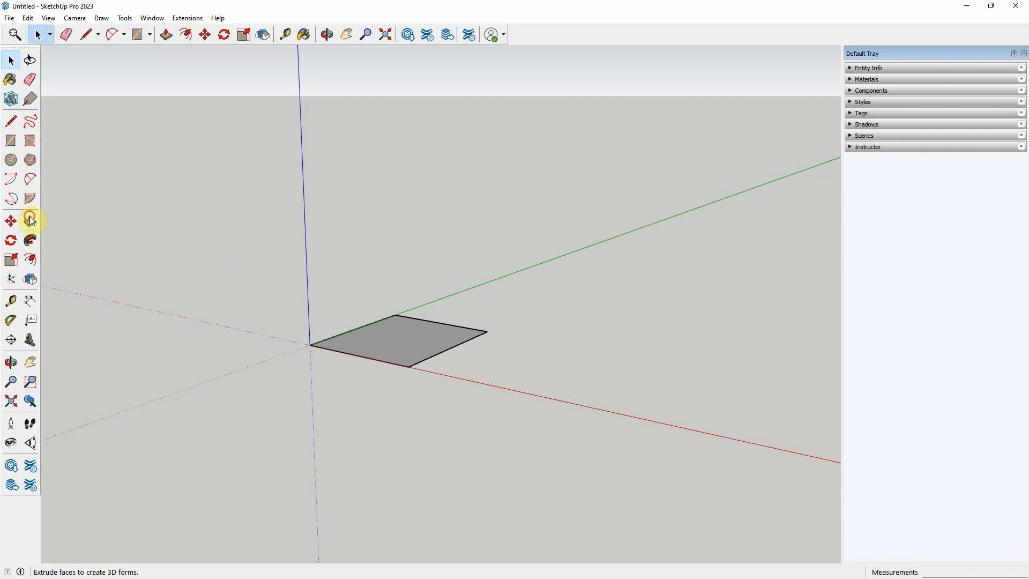
Push/Pull the rectangle about 0.69 m downward to form a box.
key(p)
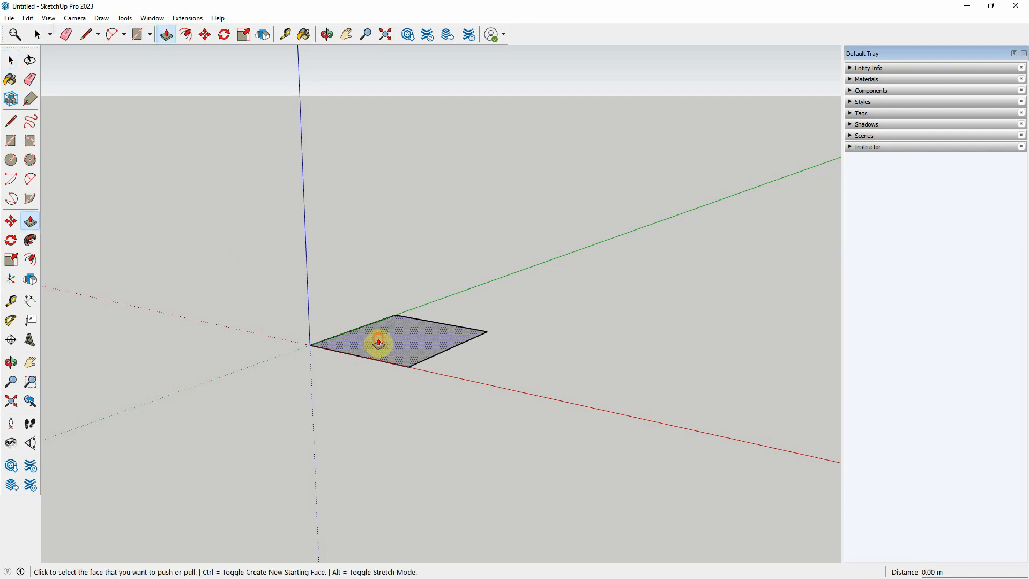
click(379, 342)
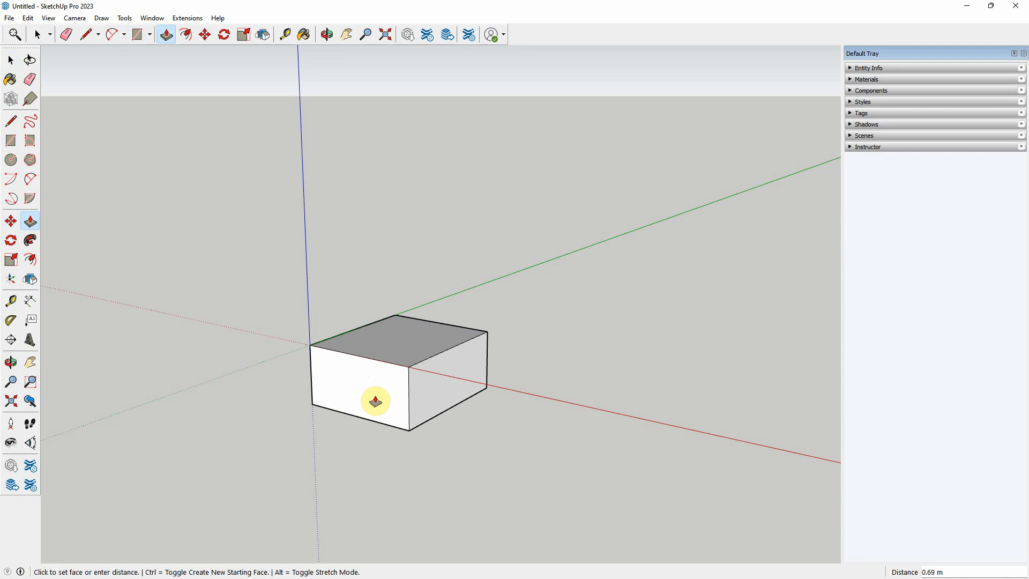
click(375, 401)
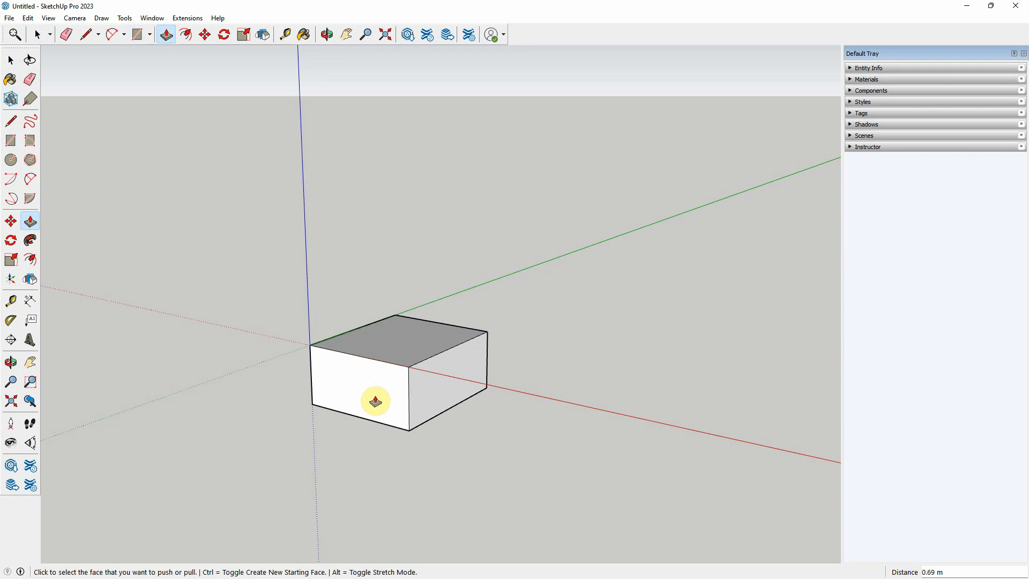
click(11, 60)
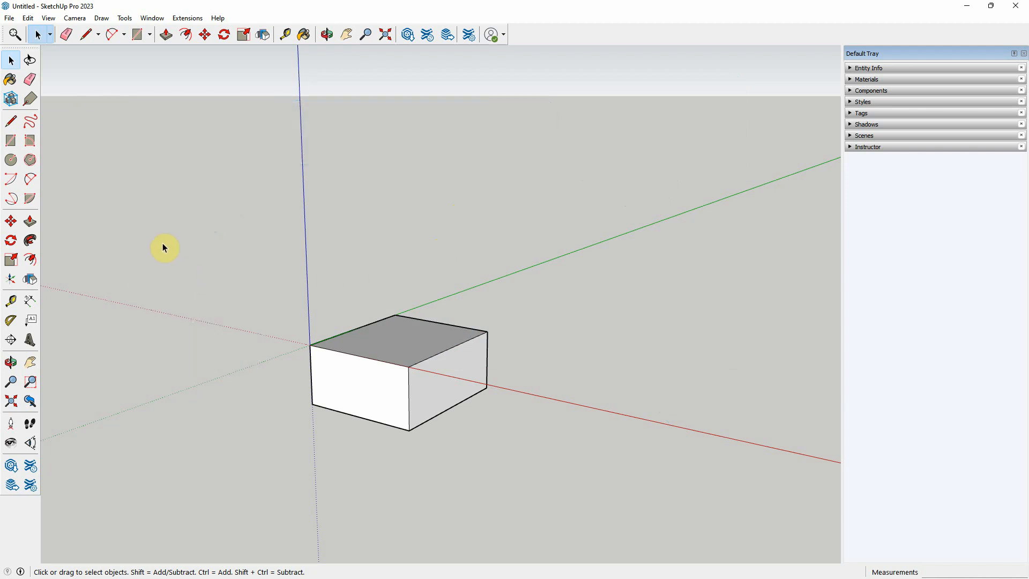
Move the box's top face about 0.81 m upward, locked to the blue axis.
click(403, 348)
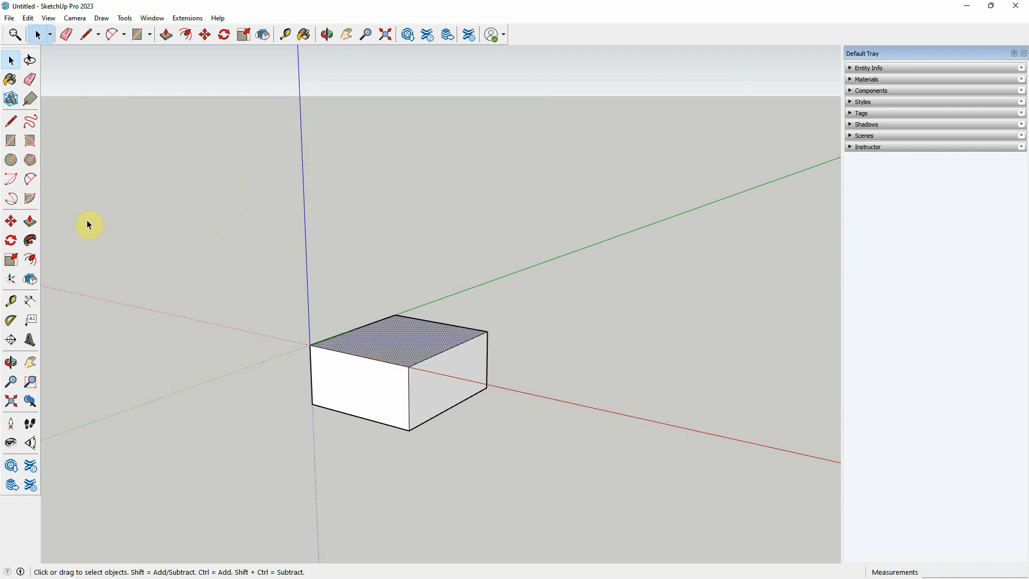
click(11, 221)
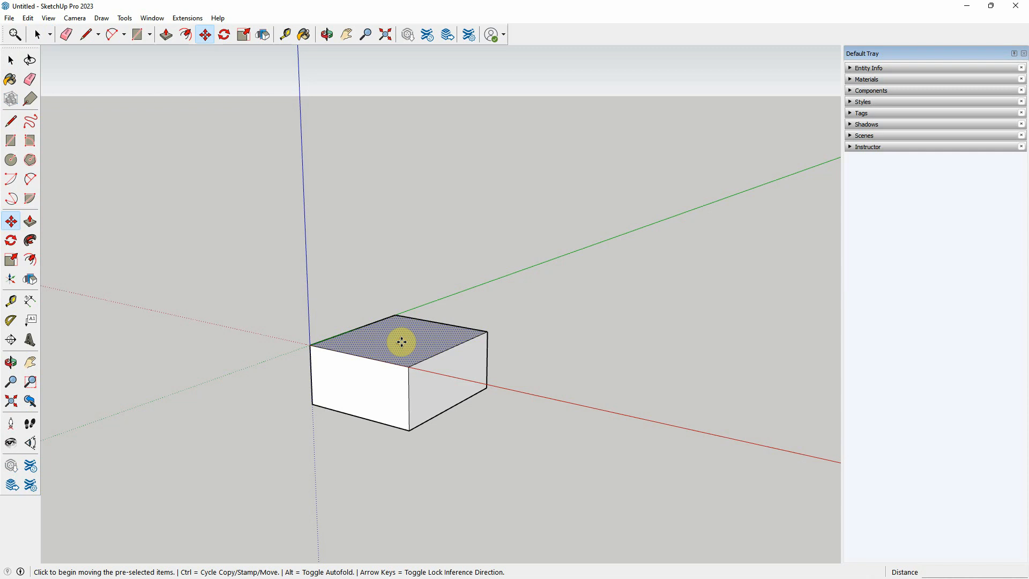
click(401, 342)
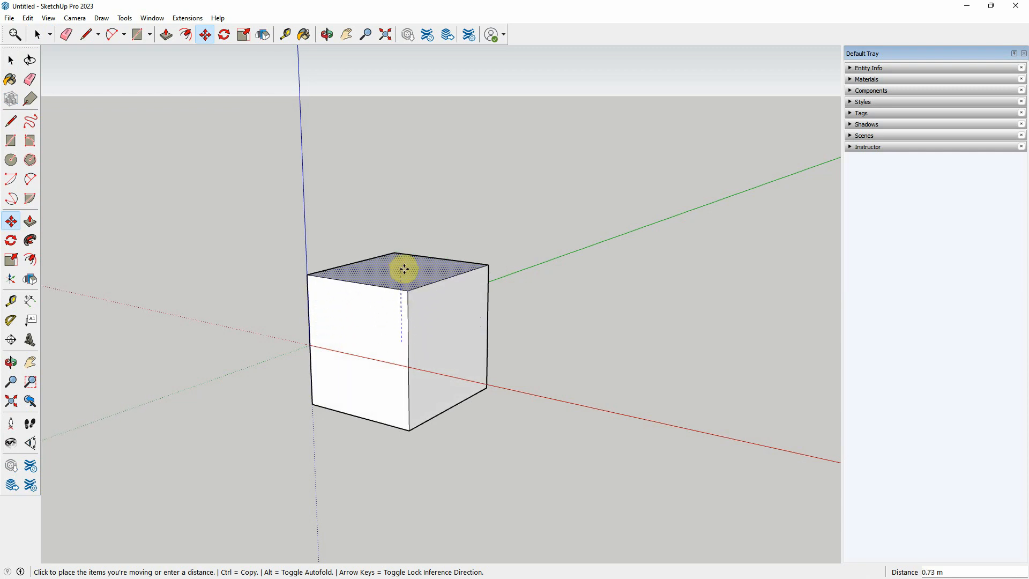
key(shift)
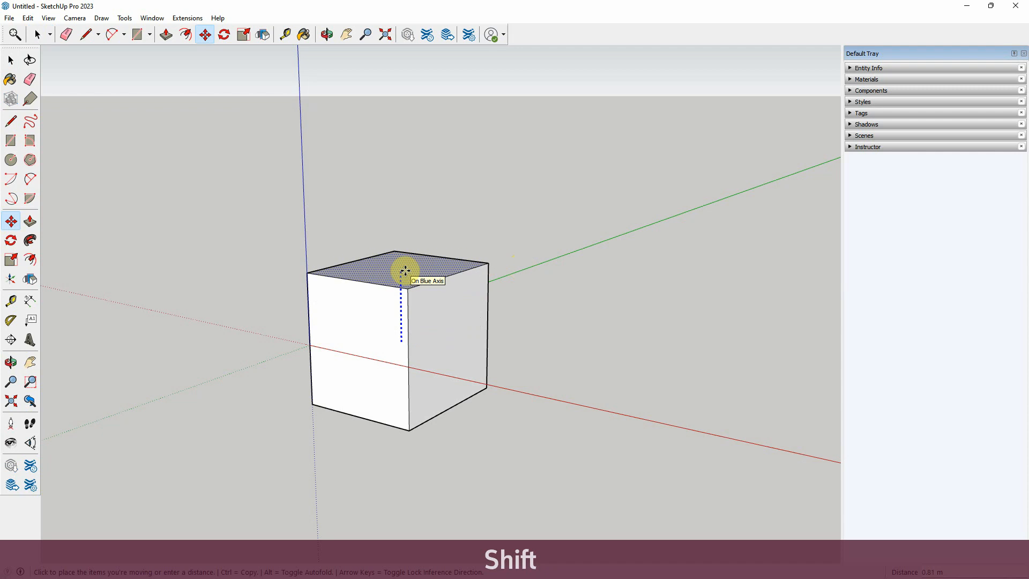
click(405, 271)
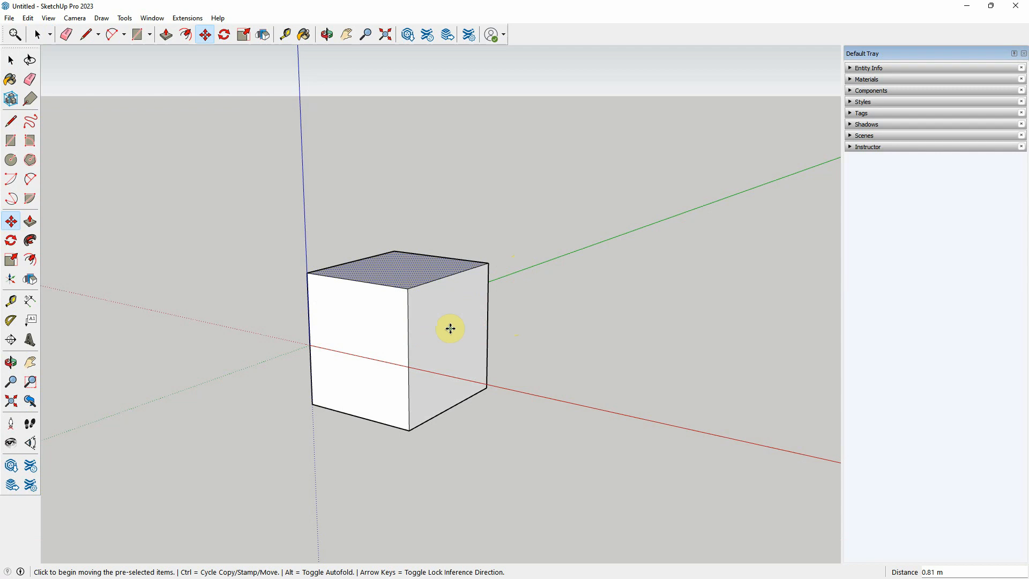
Move the box's end face about 0.82 m outward from the origin, locked to the red axis.
key(o)
mouse_move(531, 312)
mouse_down()
mouse_move(572, 320)
mouse_move(604, 310)
mouse_move(545, 311)
mouse_up()
click(11, 60)
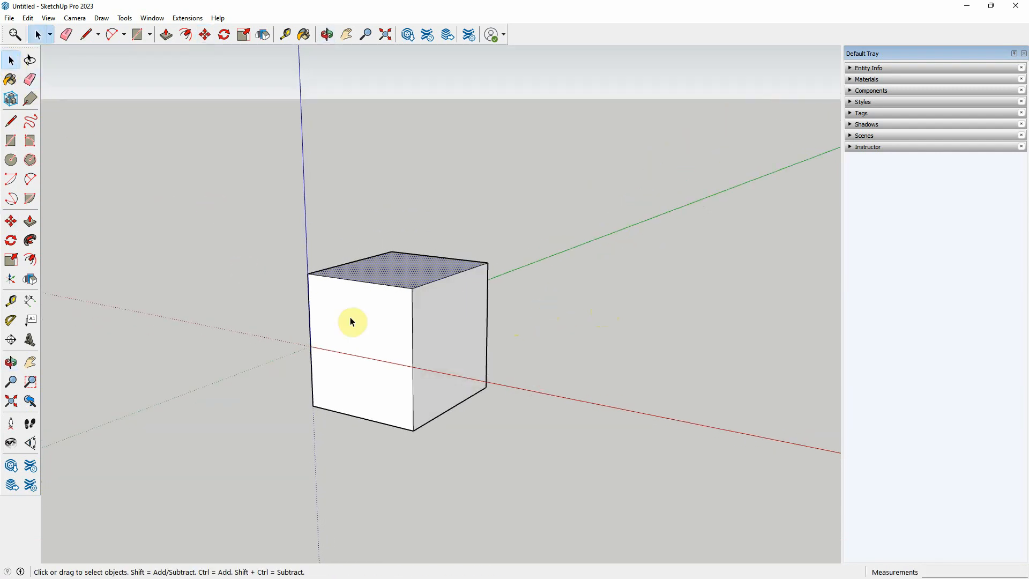
click(443, 320)
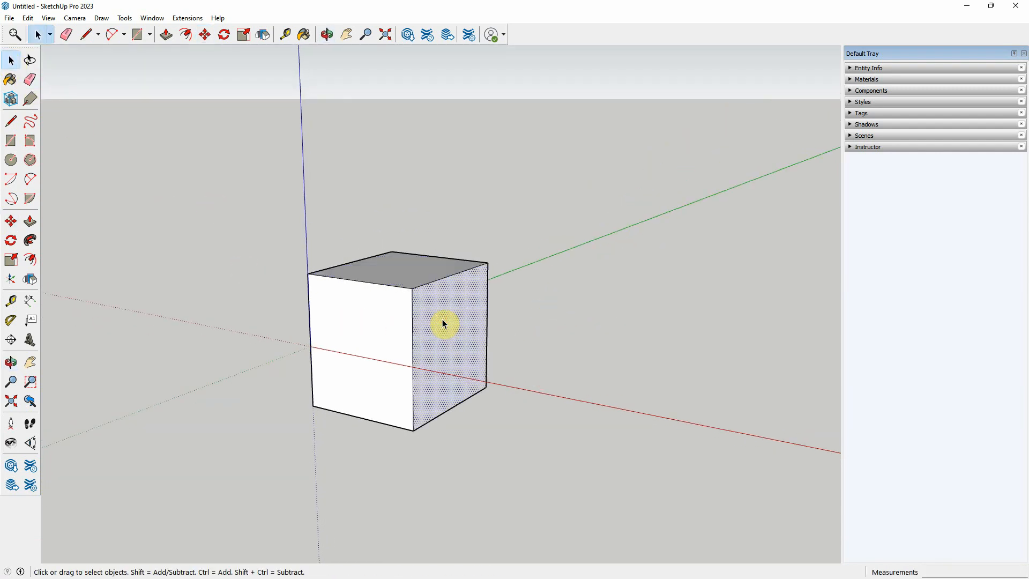
click(209, 35)
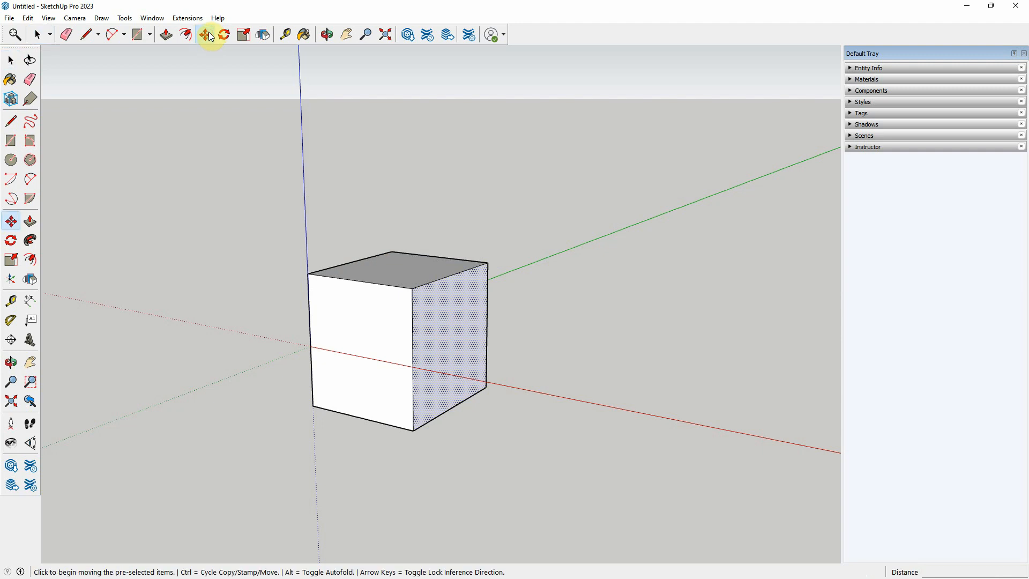
click(449, 334)
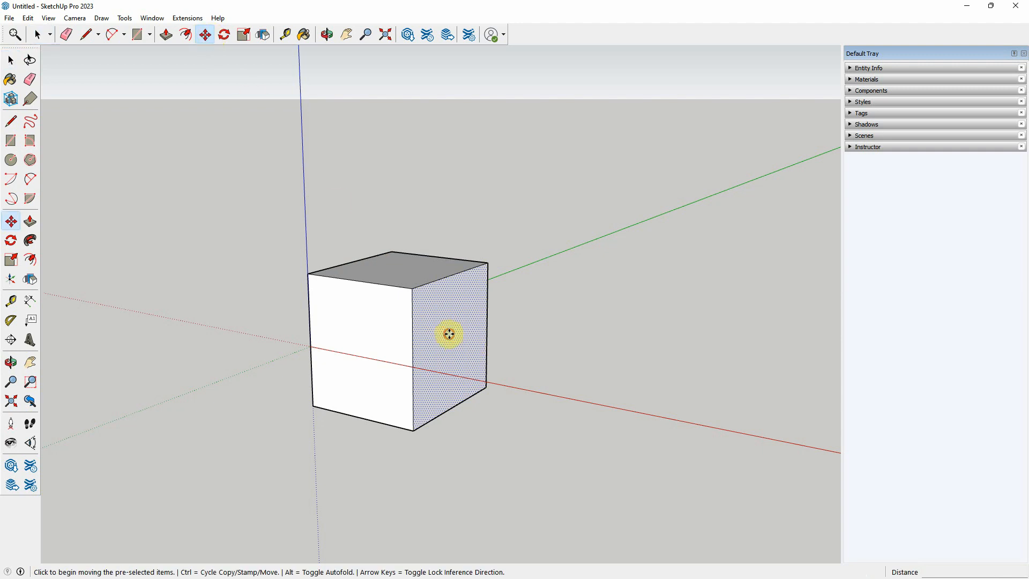
click(450, 334)
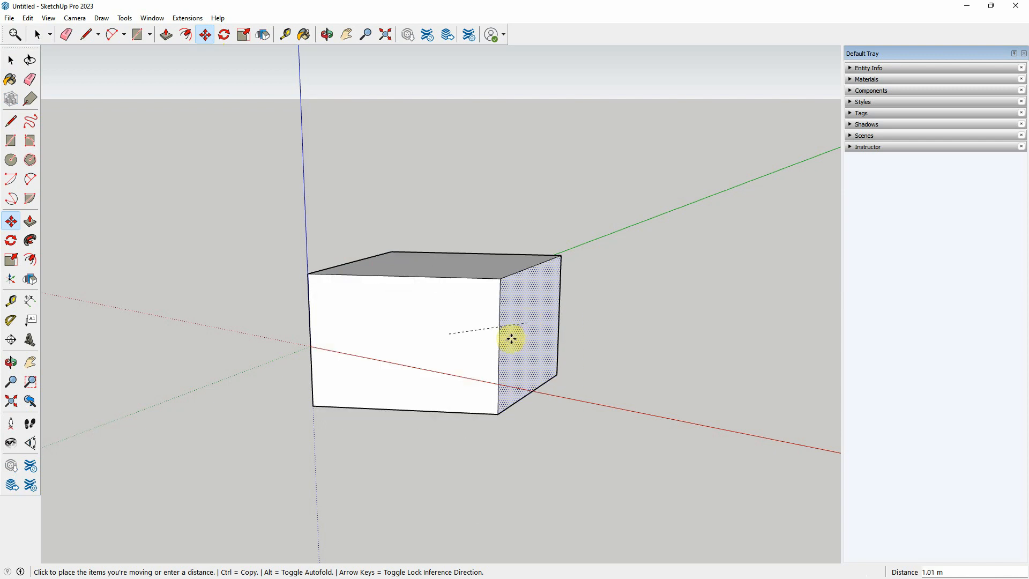
key(shift)
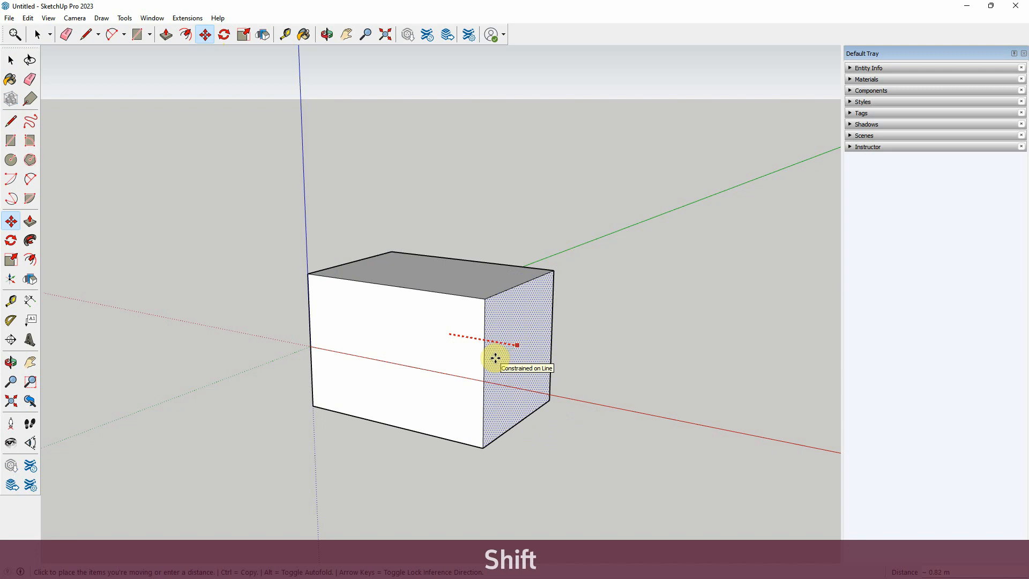
click(495, 358)
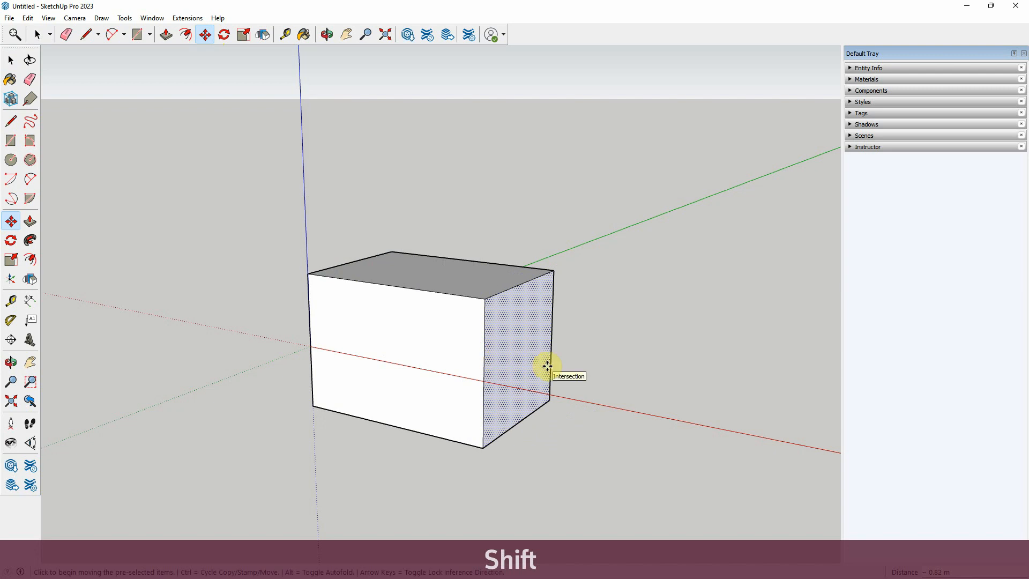
Move the box's front face about 0.59 m outward, locked to the green axis.
mouse_move(536, 377)
middle_down()
mouse_move(366, 376)
mouse_move(463, 386)
middle_up()
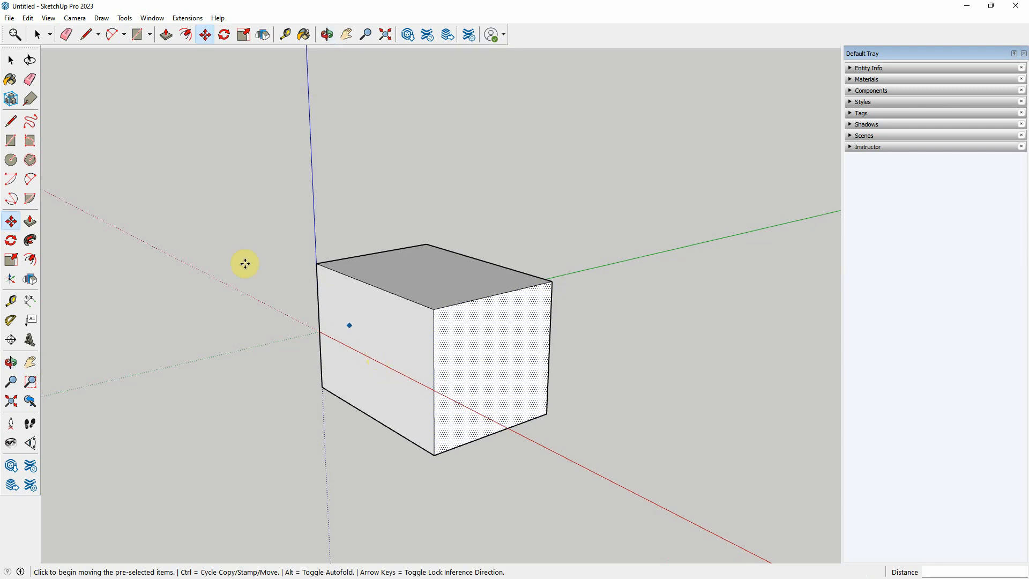
click(11, 60)
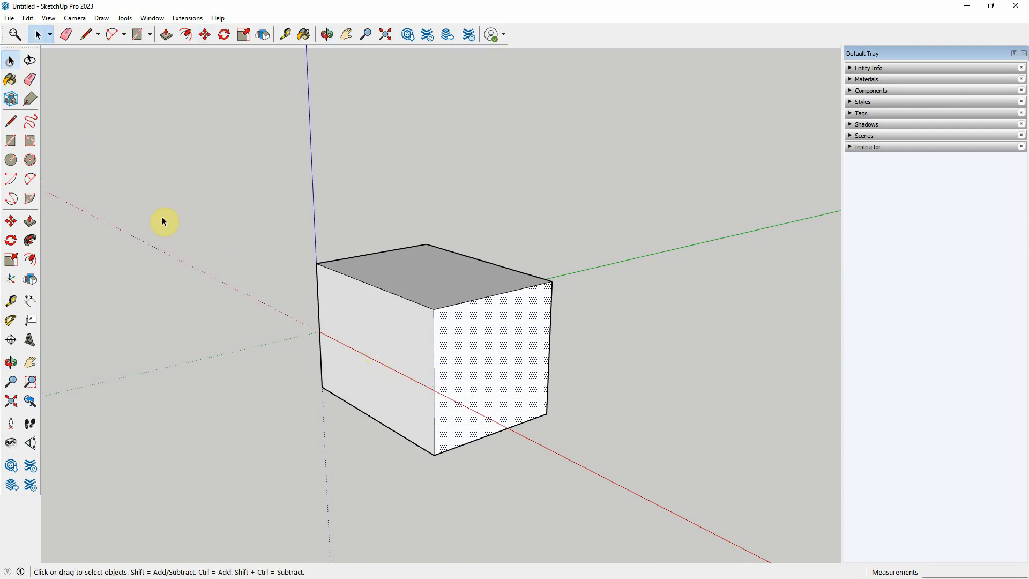
click(382, 336)
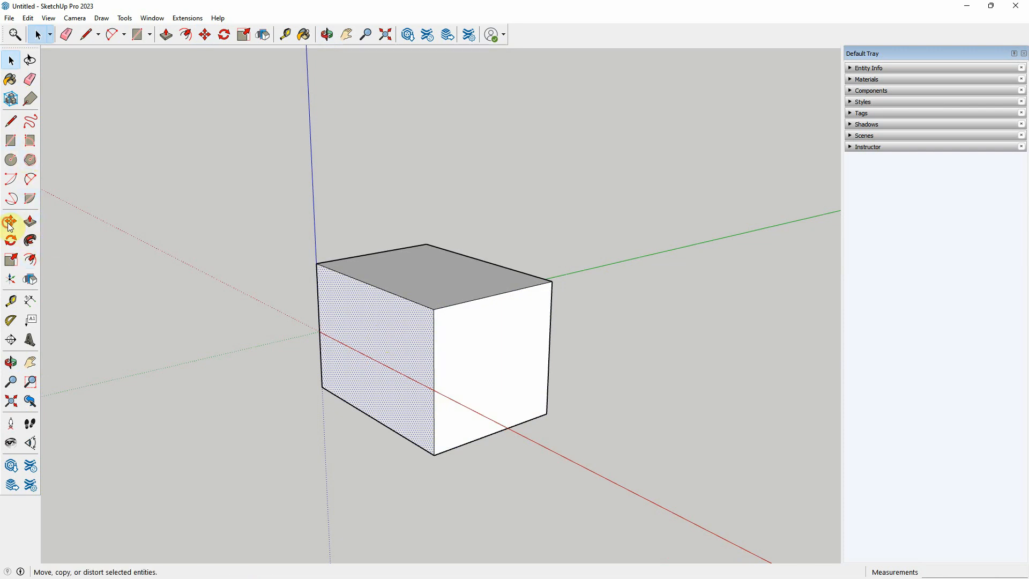
click(10, 222)
click(380, 329)
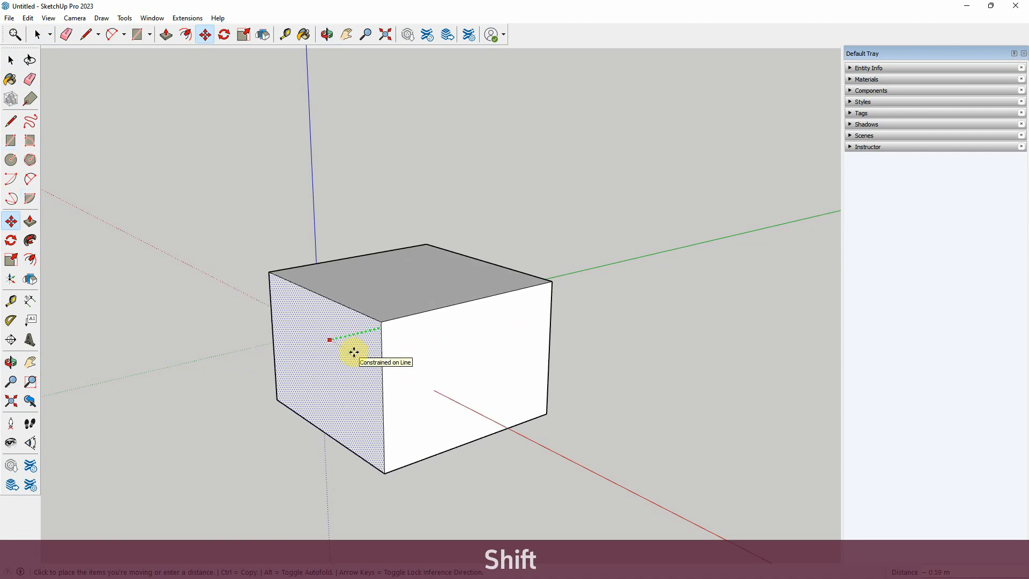
shift+click(354, 353)
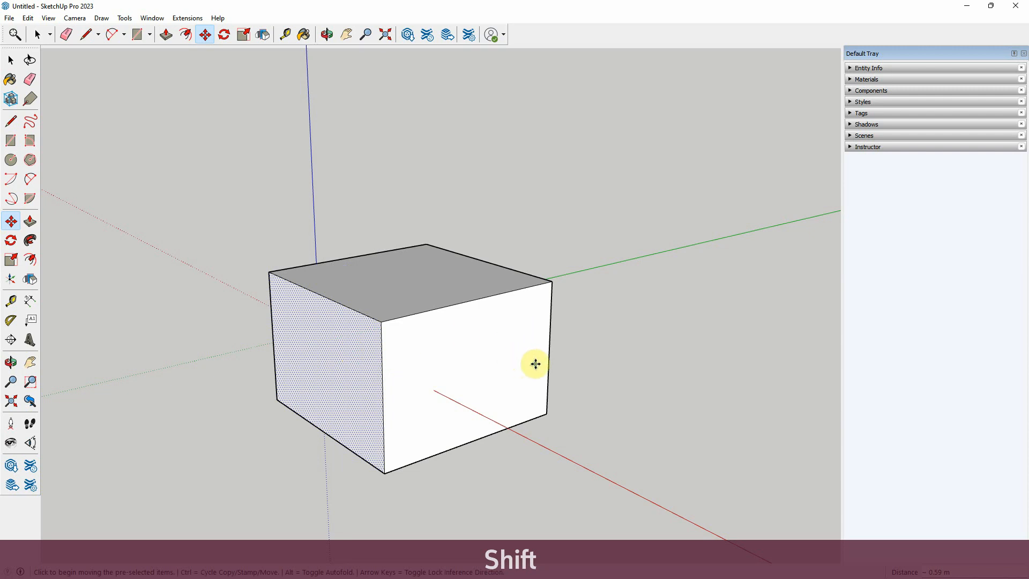
Undo the three face moves on the box and clear the selection.
scroll(585, 348, down, 1)
middle_drag(591, 349, 594, 325)
key(ctrl+z)
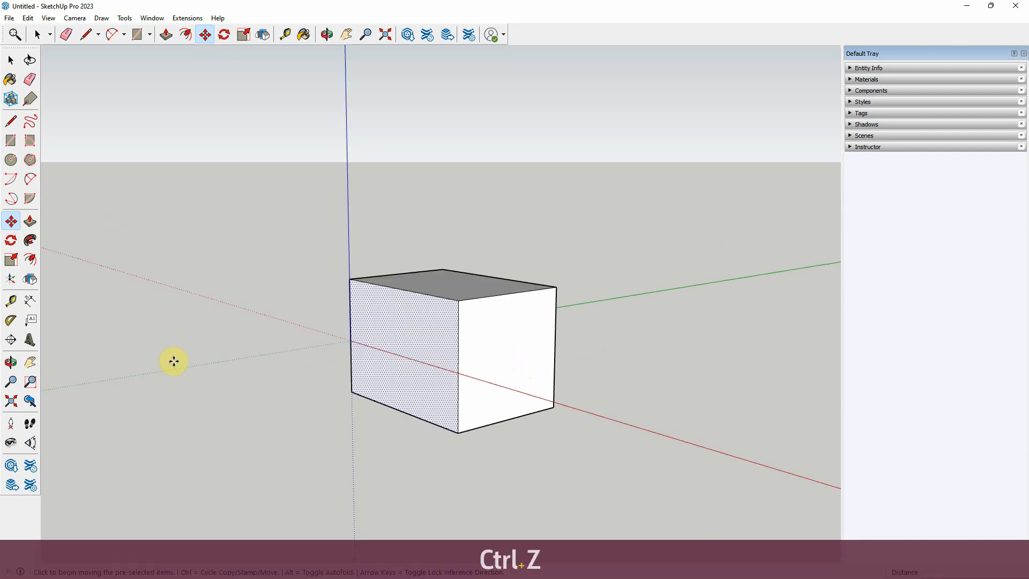
key(ctrl+z)
key(ctrl+z)
scroll(305, 321, down, 1)
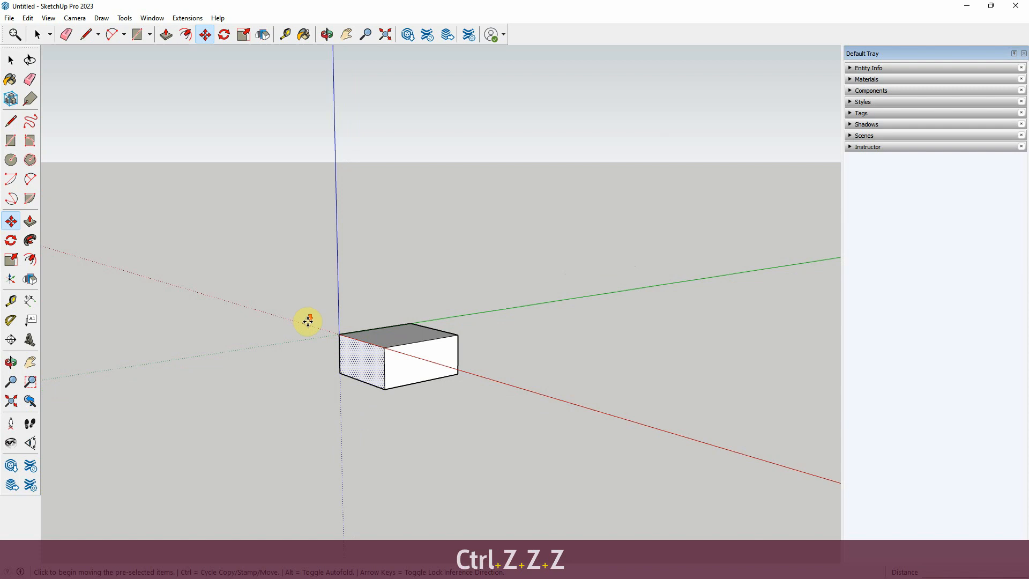
middle_drag(305, 322, 413, 409)
scroll(364, 400, up, 4)
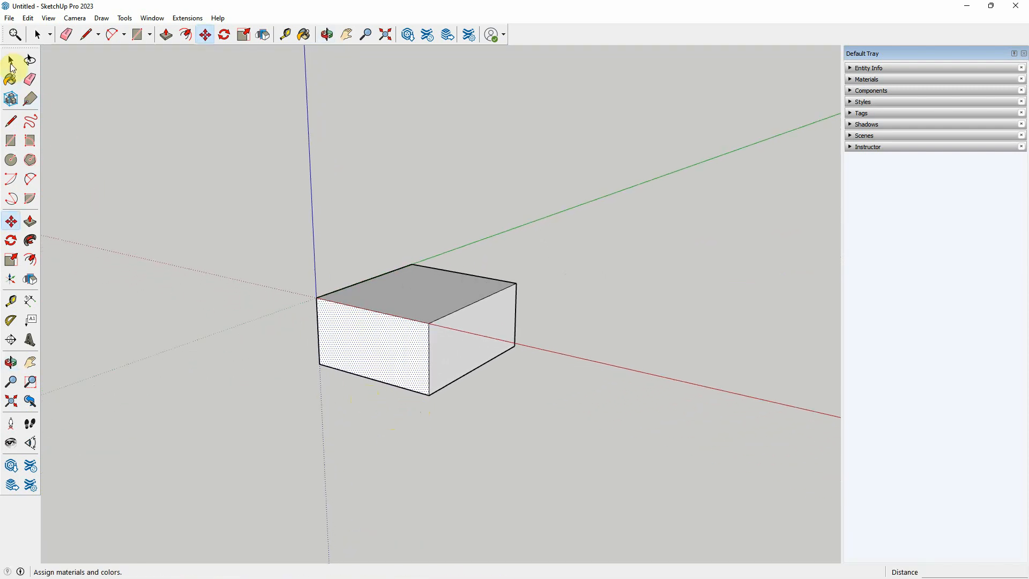
key(space)
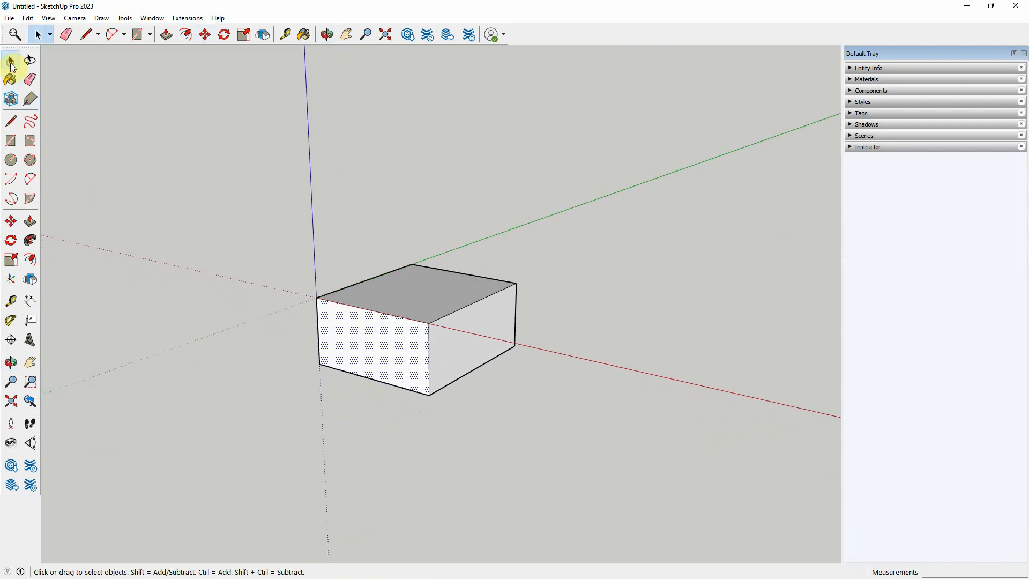
click(240, 244)
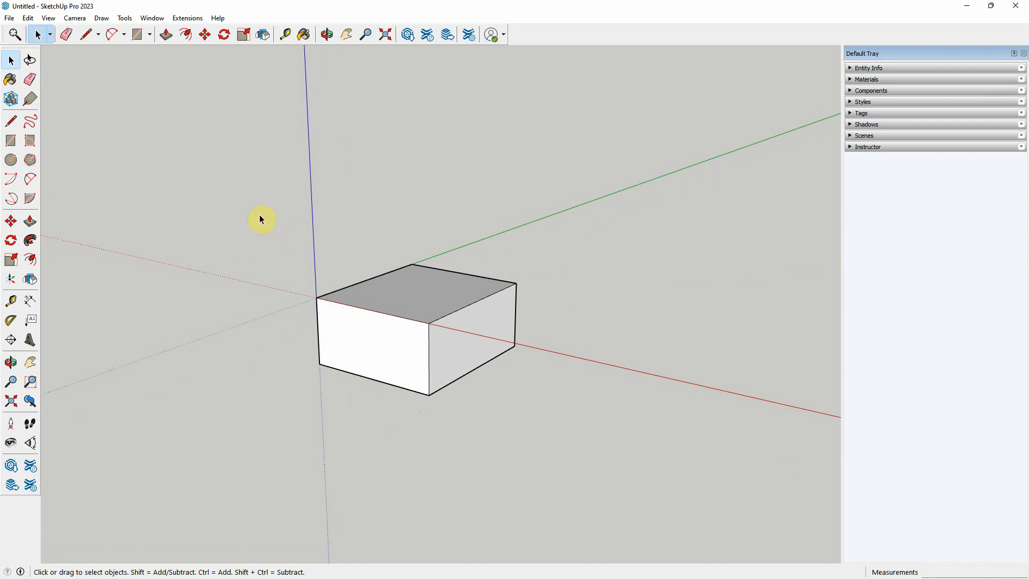
Select all the faces and edges of the box and make them a group.
drag(258, 215, 554, 417)
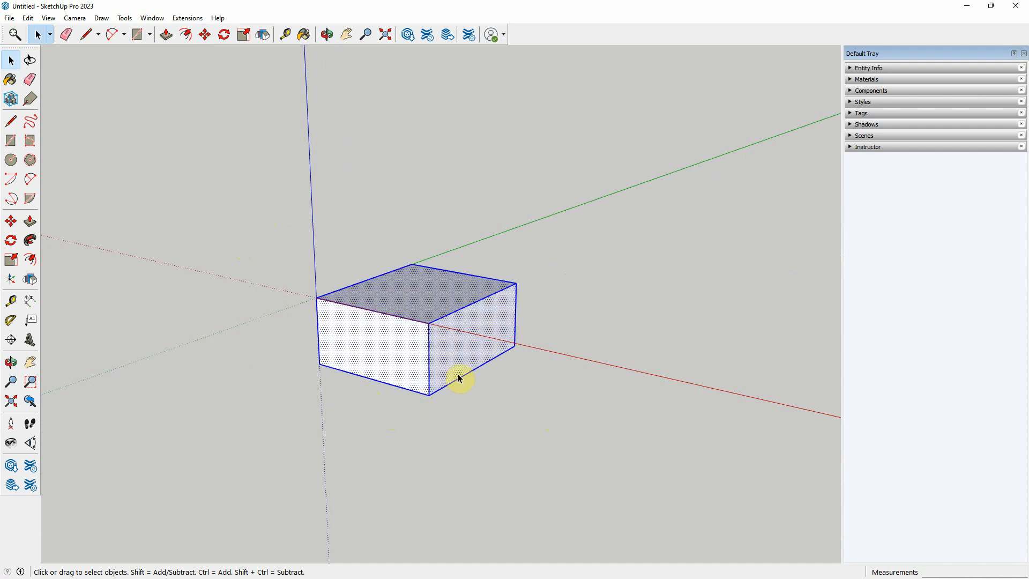
right_click(379, 340)
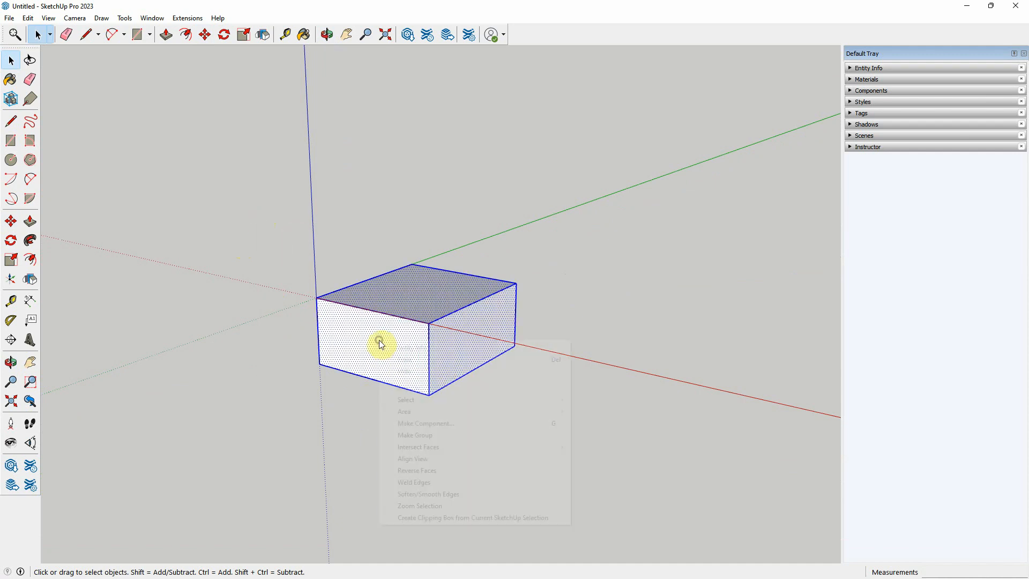
click(424, 435)
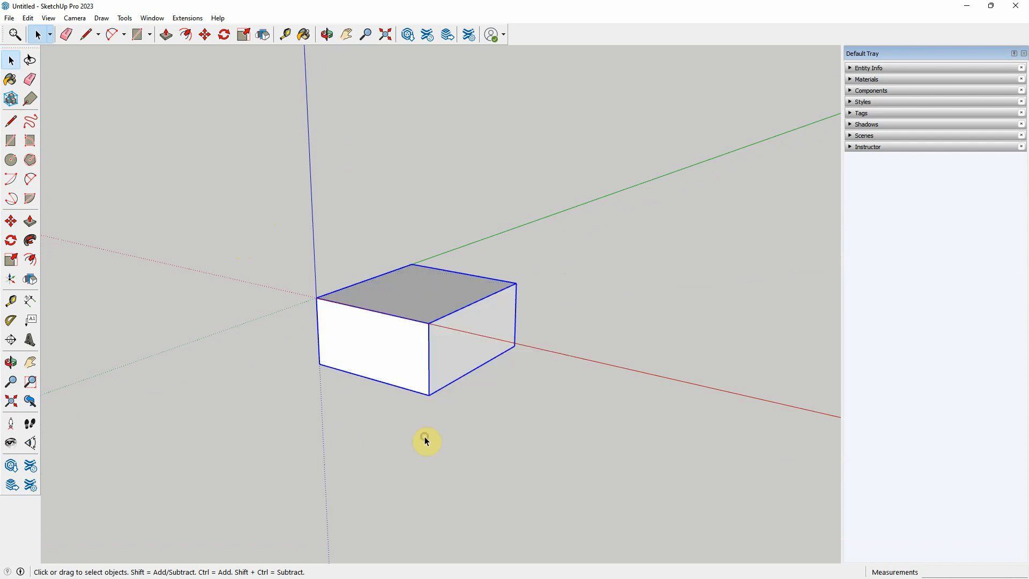
Move the grouped box about 0.41 m upward, locked to the blue axis, and then move its lower corner onto the origin.
click(499, 416)
click(402, 358)
click(10, 222)
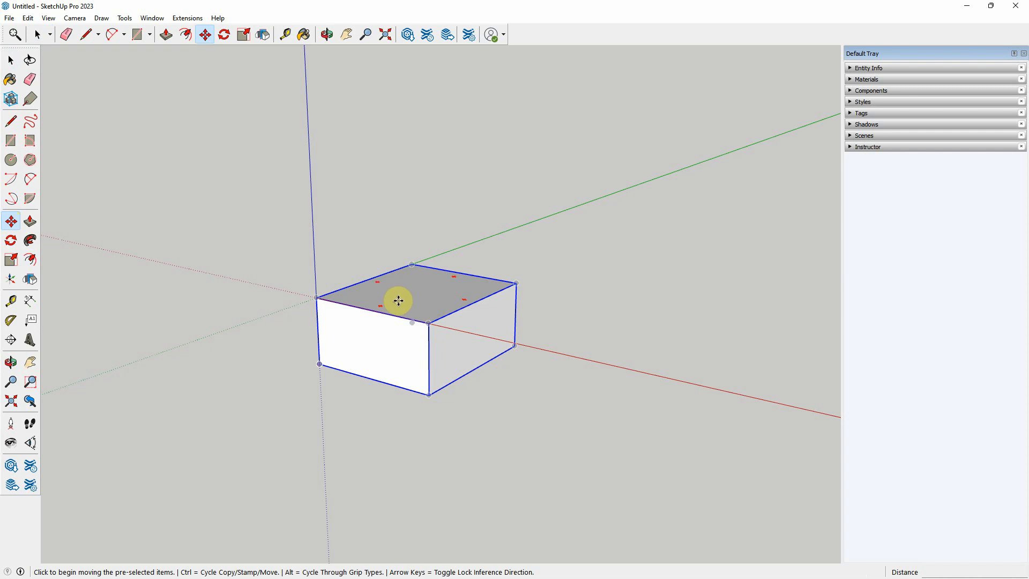
click(398, 301)
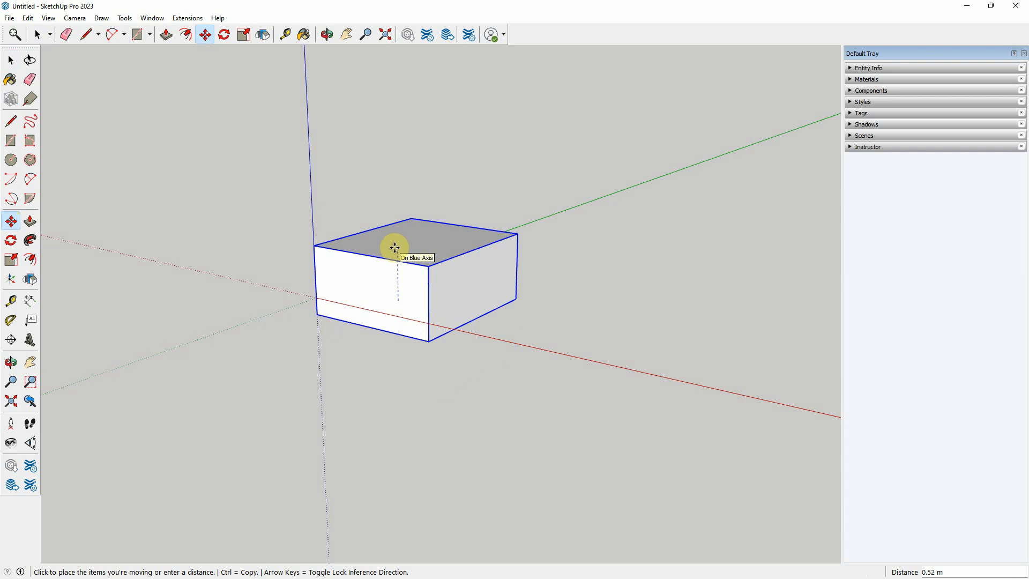
key(shift)
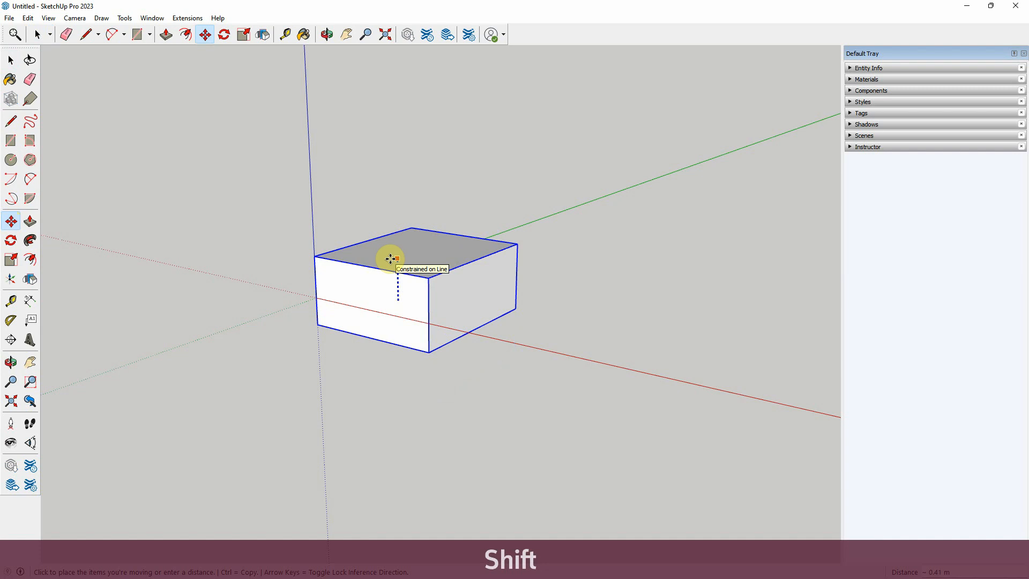
click(391, 259)
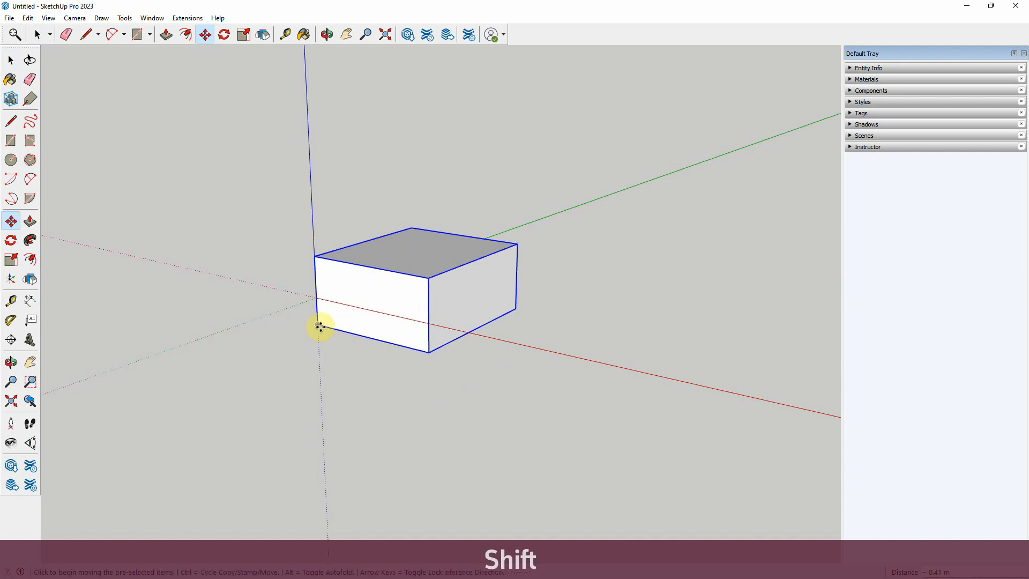
click(317, 326)
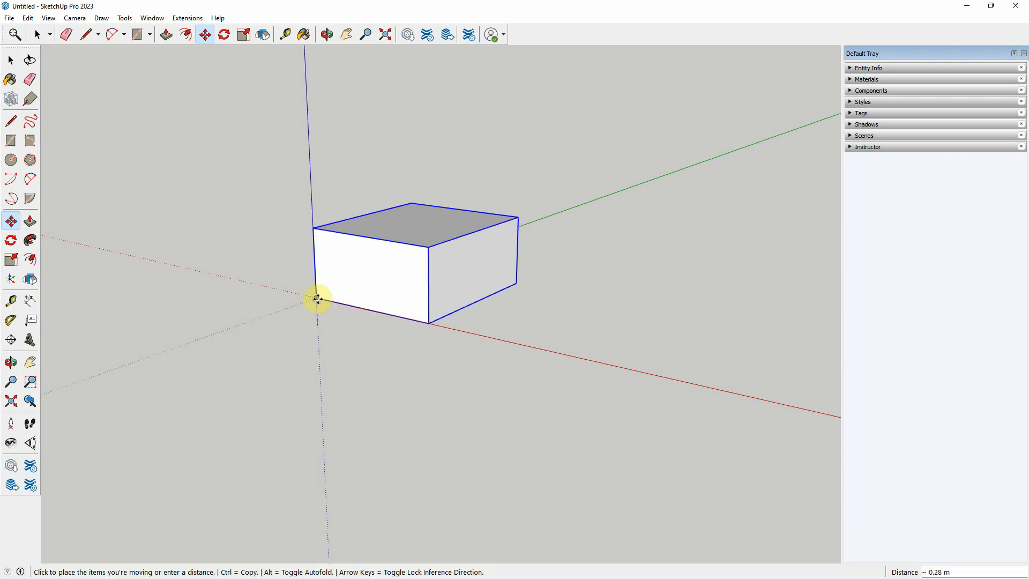
click(318, 299)
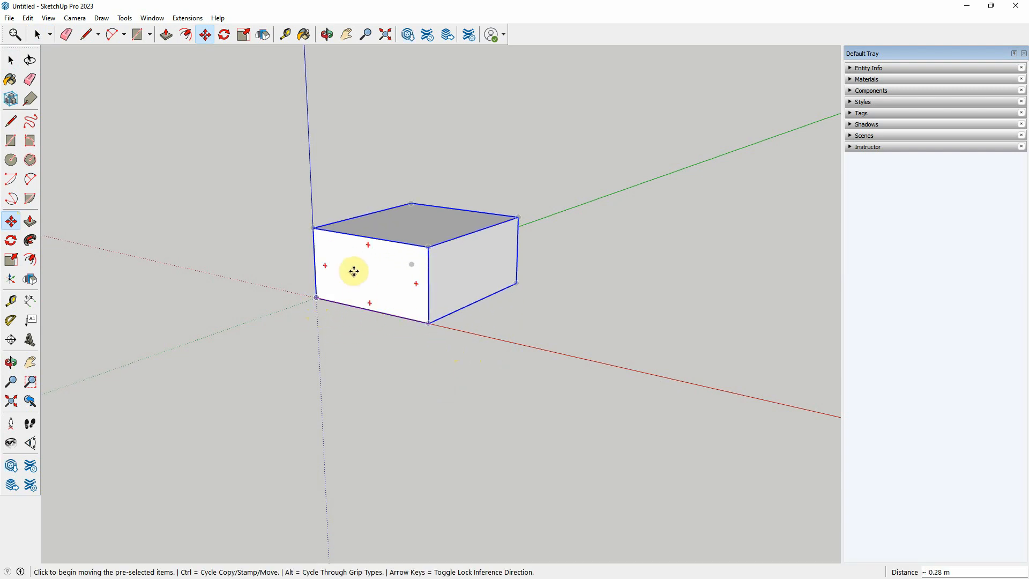
Move the grouped box about 0.73 m away from the origin, locked to the red axis.
click(373, 274)
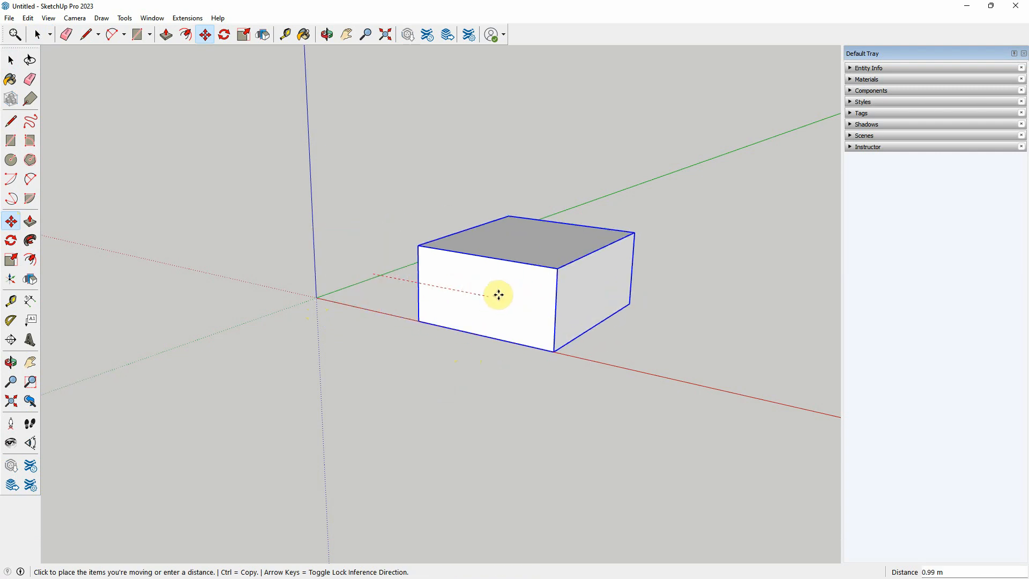
key(shift)
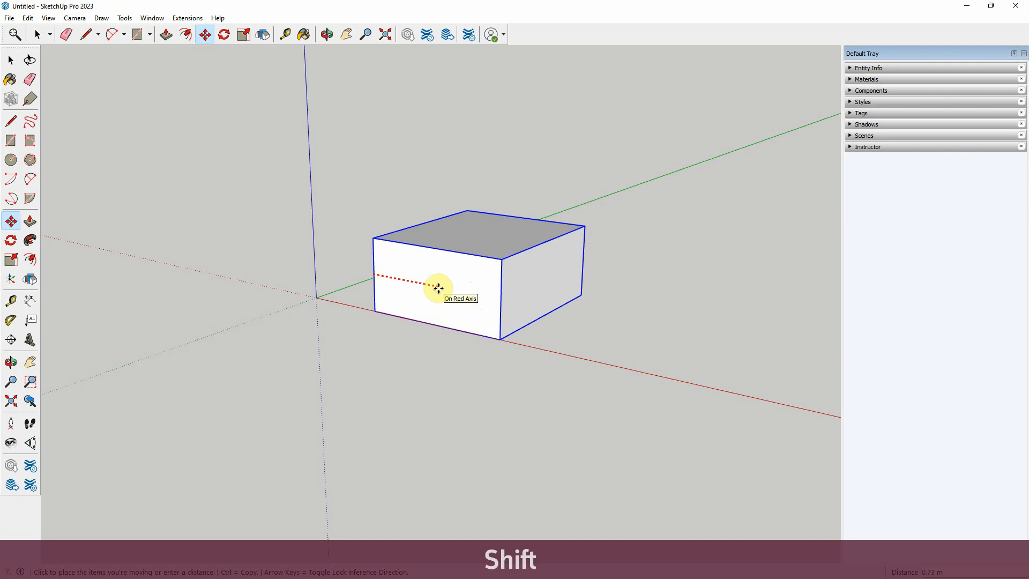
click(439, 289)
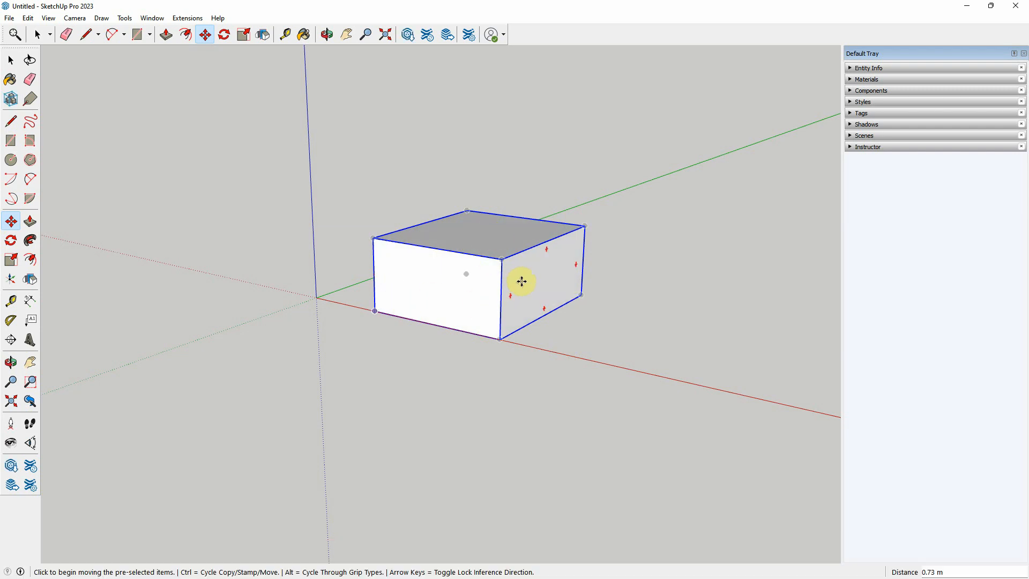
Move the grouped box backward along the green axis, then raise it about 0.75 m, locked to the blue axis.
click(522, 282)
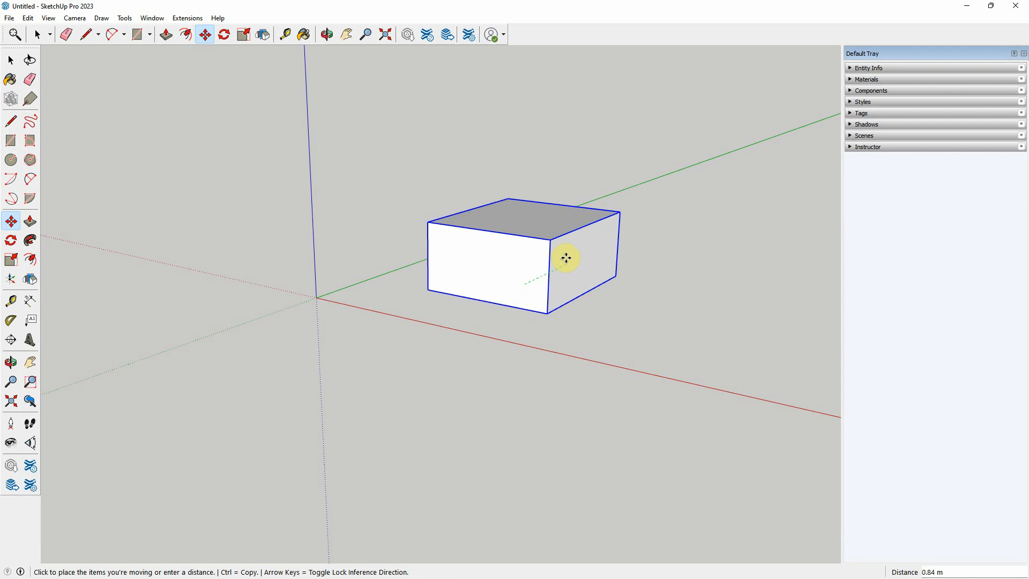
key(shift)
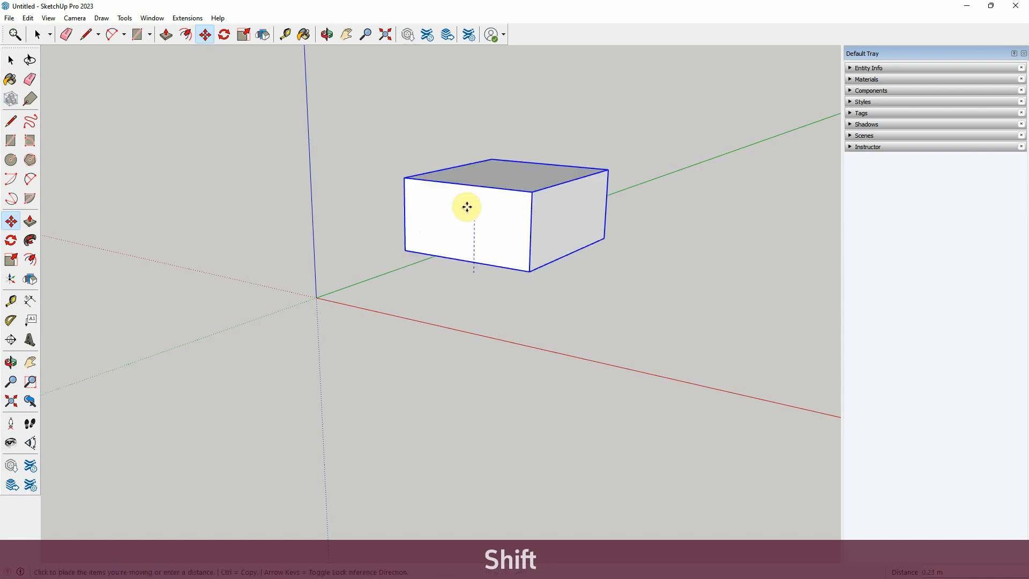
key(shift)
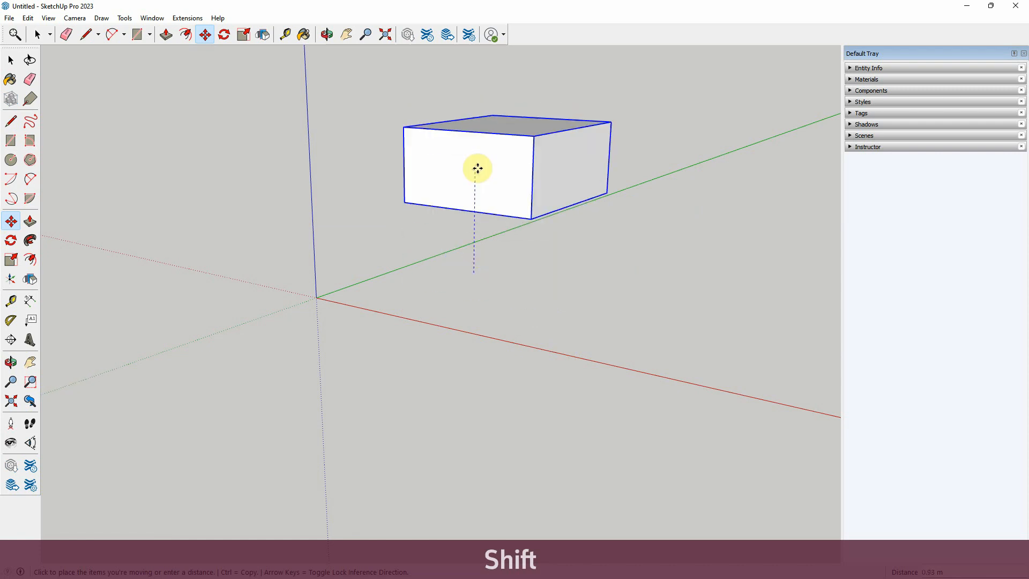
click(471, 186)
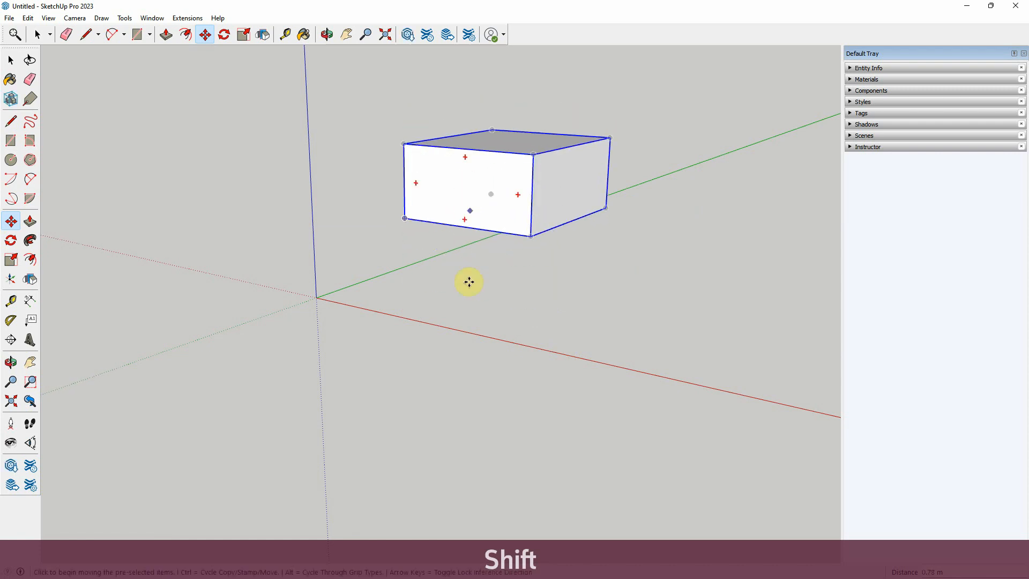
middle_drag(441, 317, 417, 349)
scroll(394, 337, down, 1)
scroll(555, 250, up, 1)
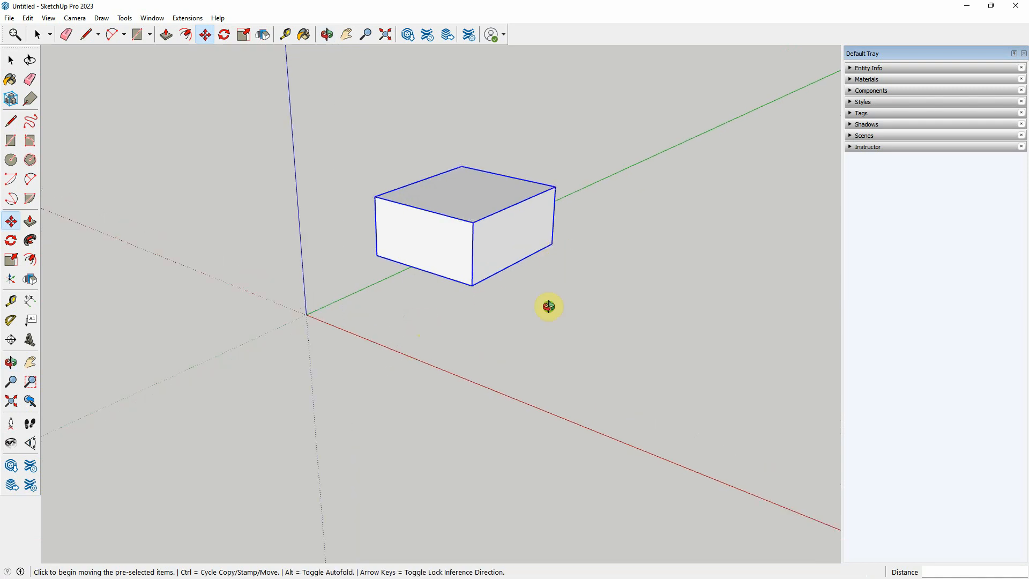
middle_drag(549, 306, 563, 285)
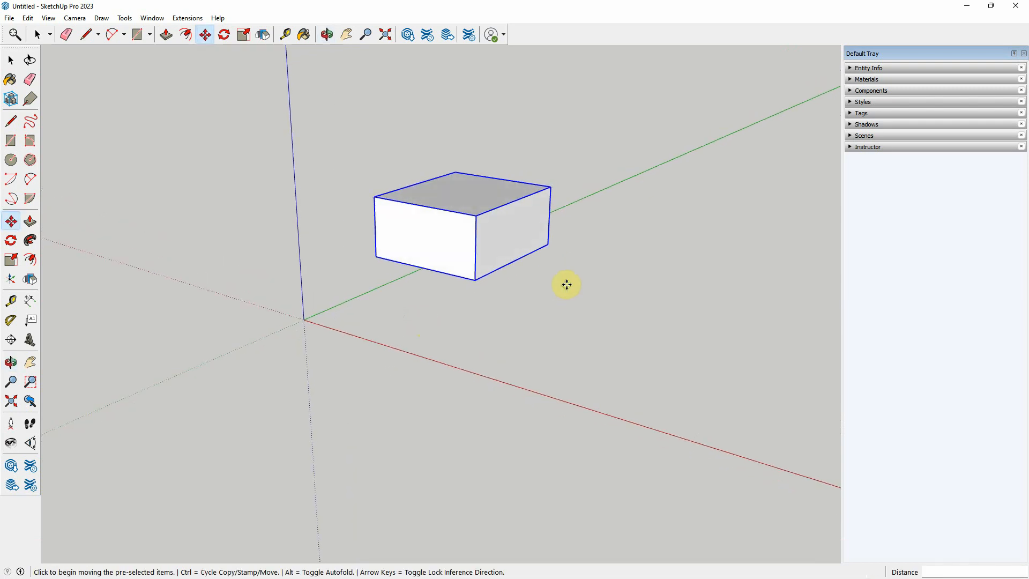